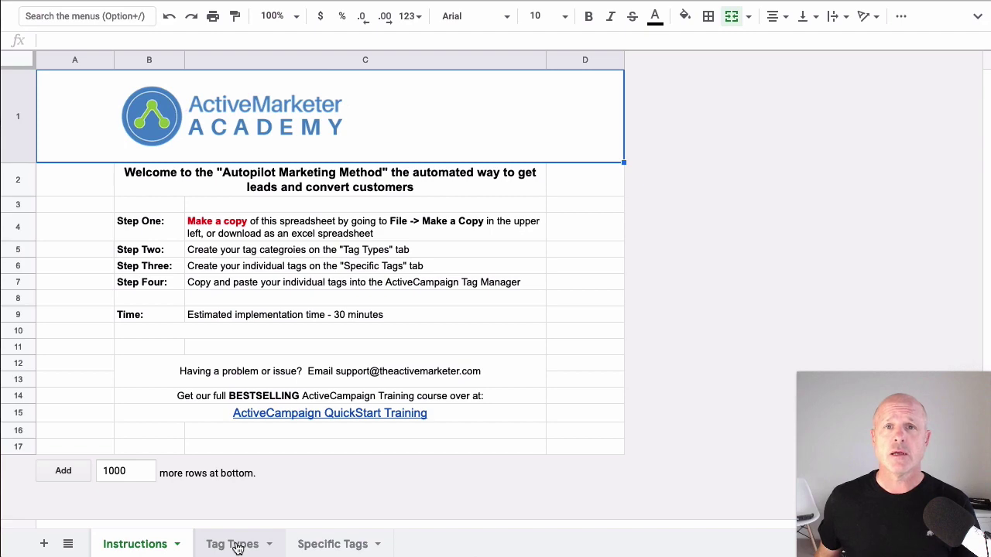
# Look through the Tag Types and Specific Tags sheets of the tagging spreadsheet
pyautogui.click(239, 545)
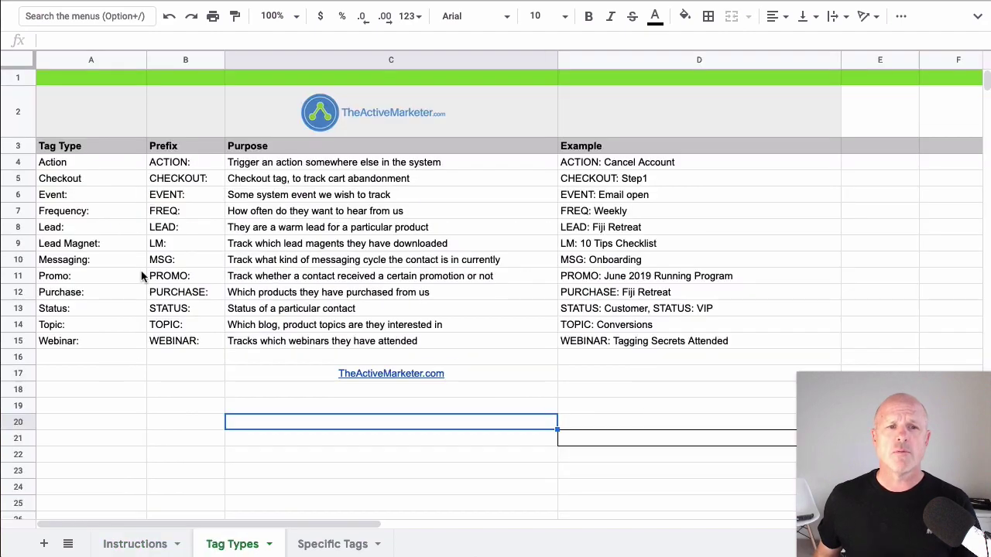
pyautogui.click(342, 546)
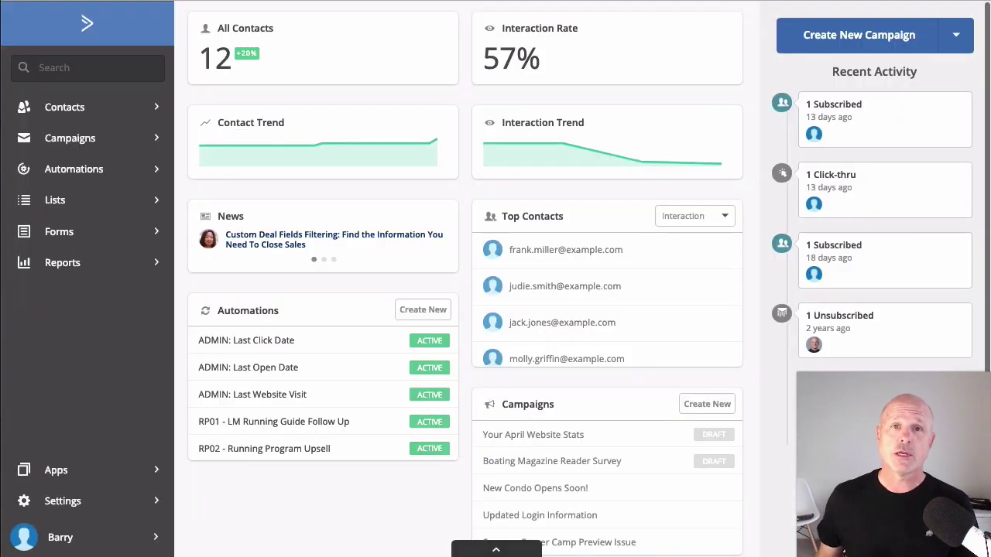
# Switch to ActiveCampaign, open the tag manager for contacts and review the existing tags with their contact and automation counts
pyautogui.click(85, 108)
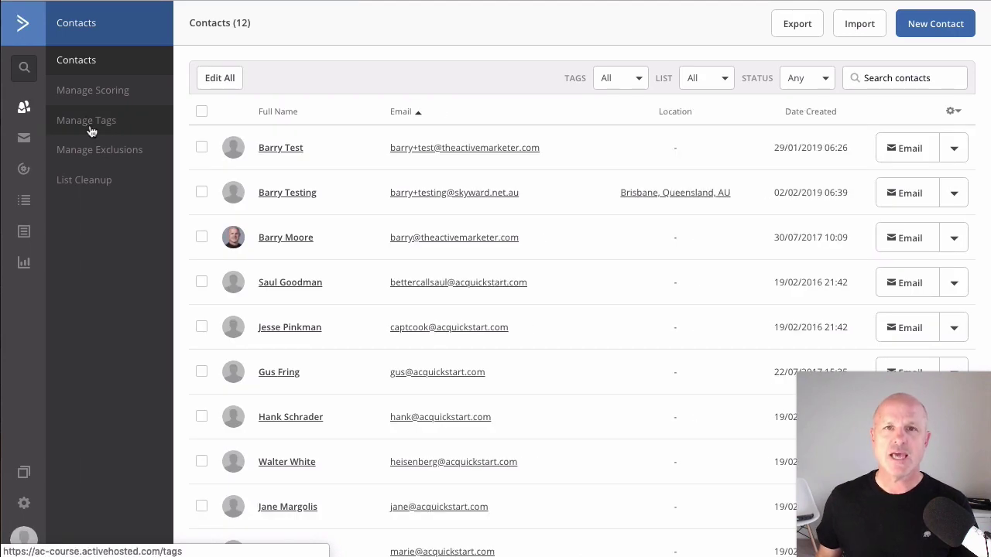
pyautogui.click(90, 131)
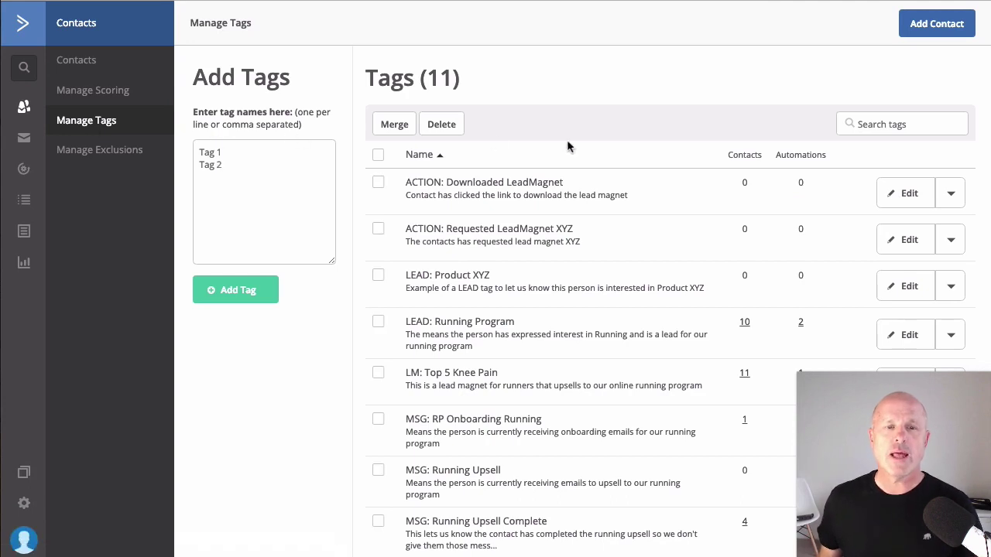
pyautogui.scroll(-5, 671, 159)
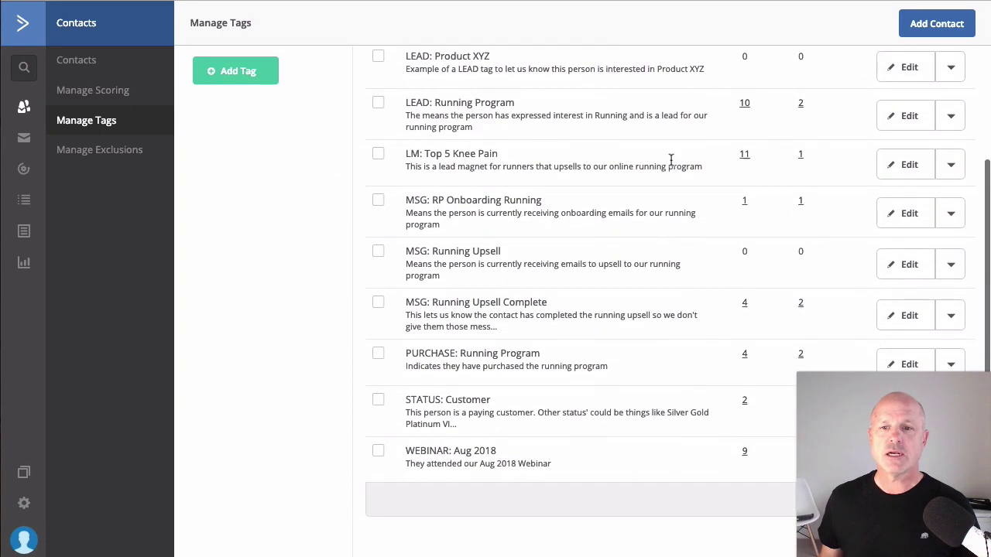
pyautogui.scroll(5, 671, 158)
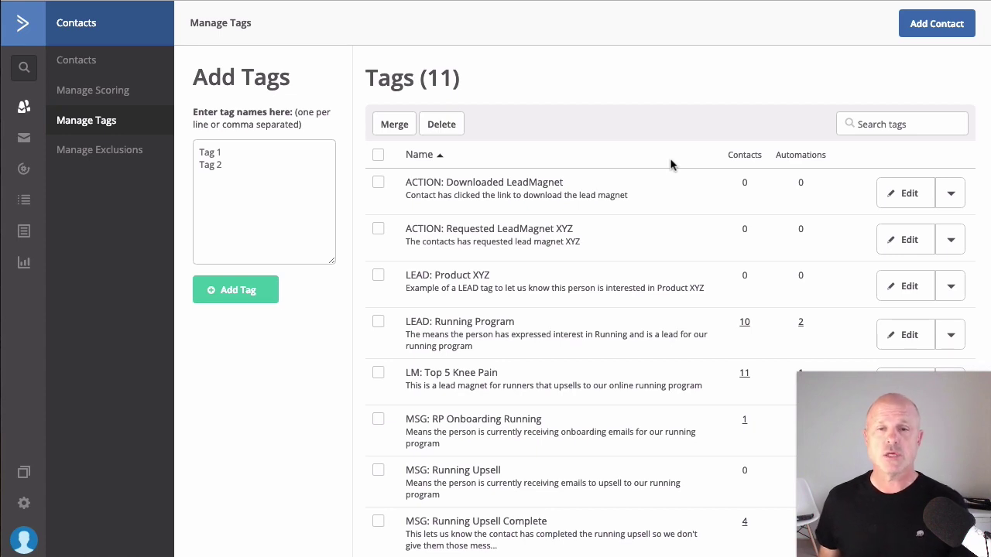
pyautogui.scroll(-1, 671, 164)
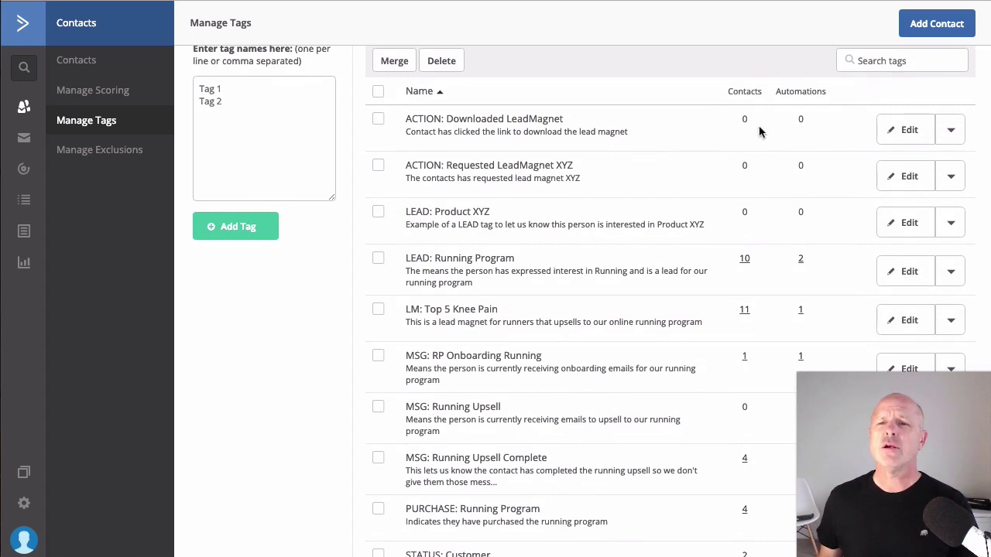
pyautogui.scroll(-1, 760, 290)
pyautogui.scroll(-1, 760, 290)
pyautogui.scroll(1, 745, 137)
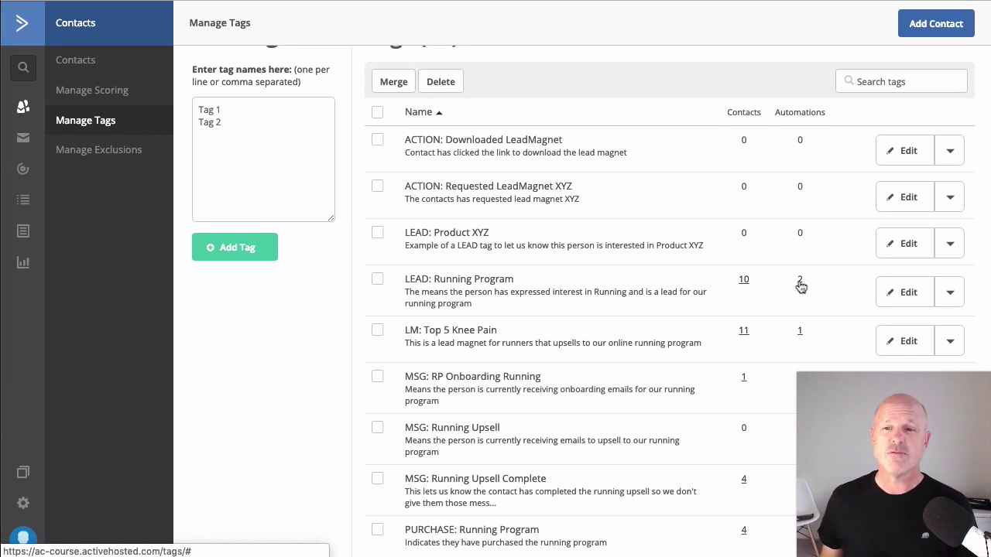
# View which automations use the LEAD: Running Program tag and close the list
pyautogui.click(801, 283)
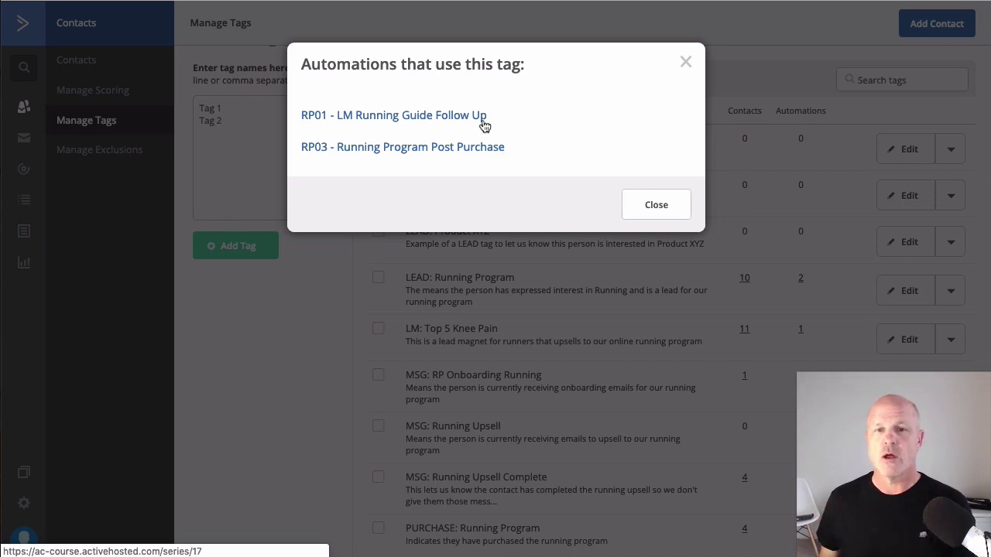
pyautogui.click(686, 65)
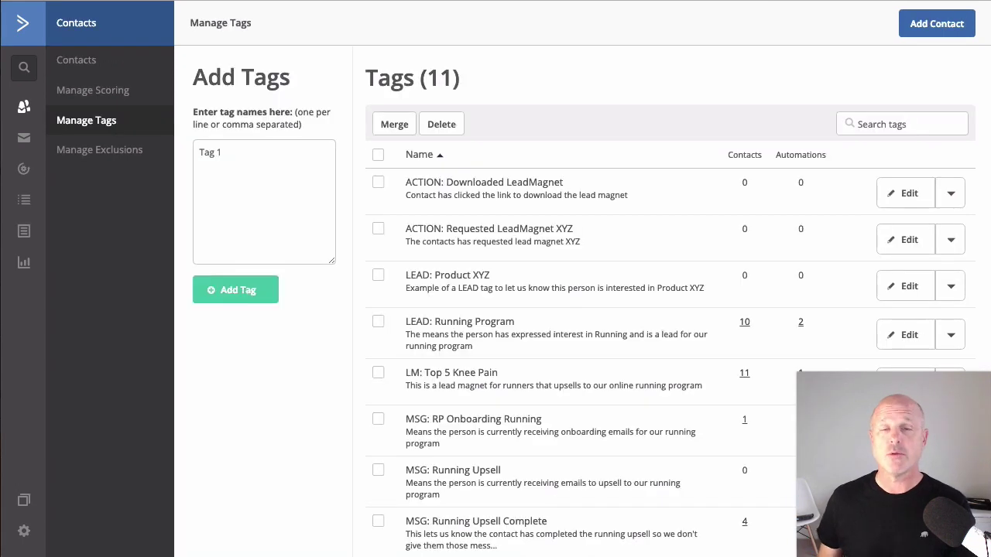
pyautogui.press('Return')
pyautogui.write('Tag 2')
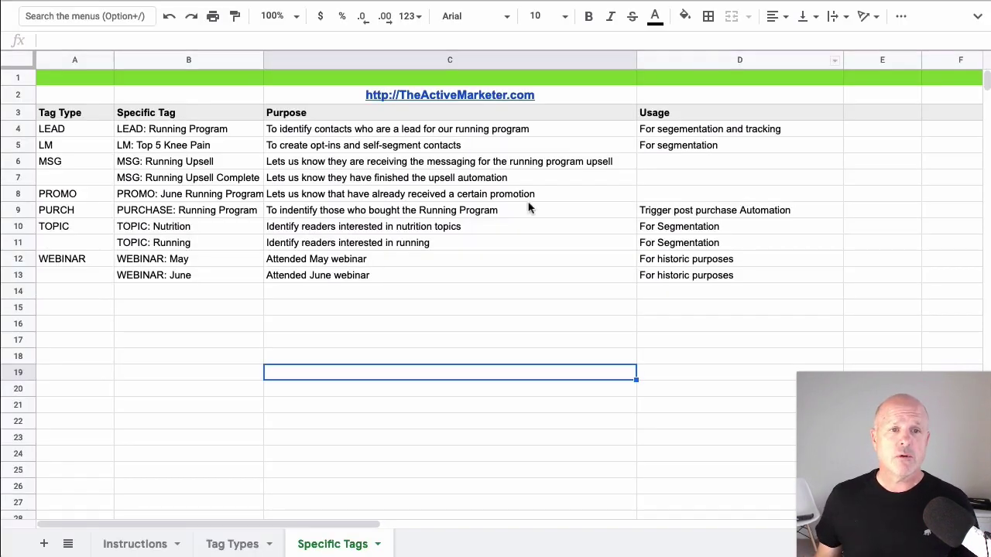
# Switch to the spreadsheet and copy the specific tags from LEAD: Running Program through WEBINAR: June
pyautogui.moveTo(243, 275); pyautogui.dragTo(225, 132)
pyautogui.rightClick(203, 144)
pyautogui.press('Escape')
pyautogui.rightClick(203, 146)
pyautogui.click(250, 186)
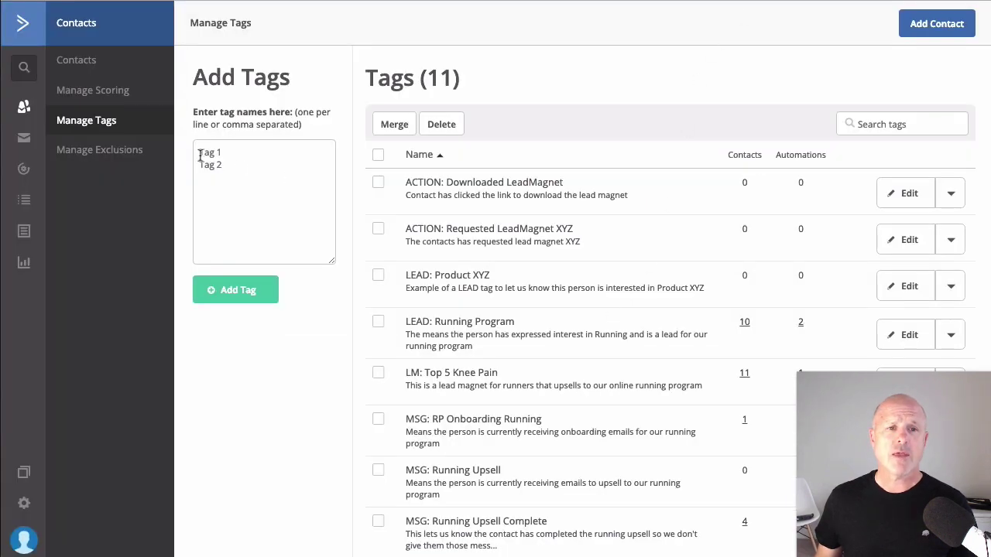
# Back in ActiveCampaign, paste the copied tags as new tag names and clear them without adding them
pyautogui.click(203, 153)
pyautogui.hotkey('ctrl', 'v')
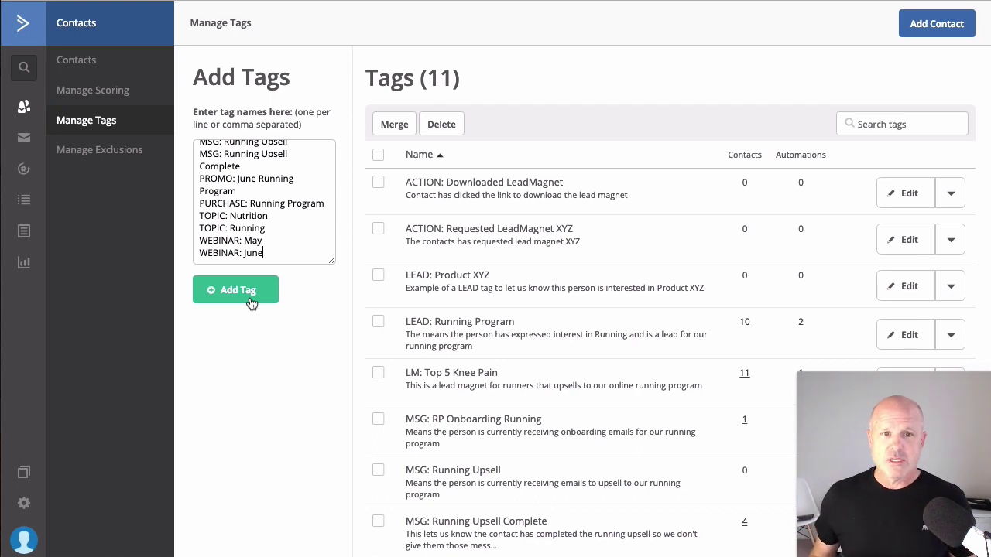
pyautogui.moveTo(281, 253); pyautogui.dragTo(215, 134)
pyautogui.press('BackSpace')
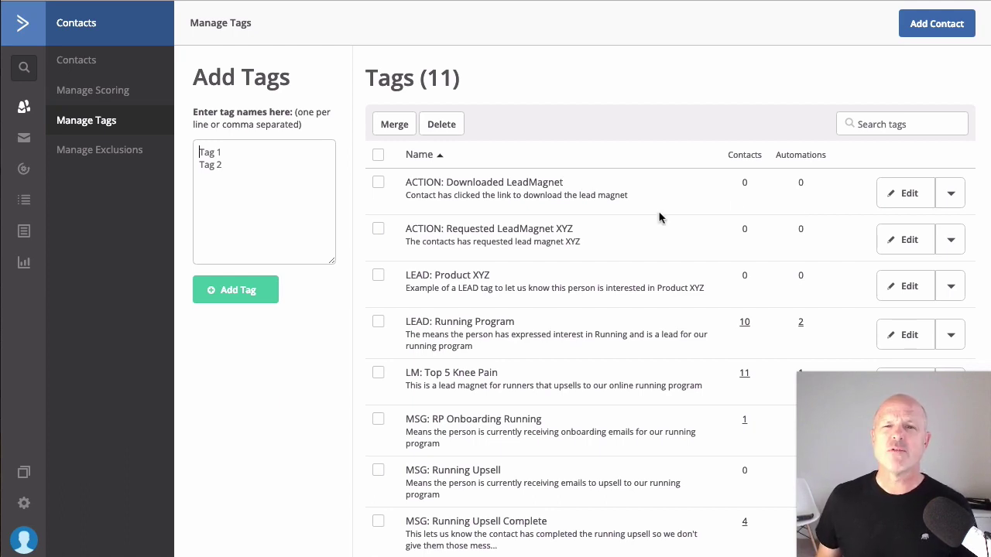
# Try renaming the ACTION: Downloaded LeadMagnet tag to "ACTION: Downloaded Lead Magnet" and discard the edit
pyautogui.click(908, 198)
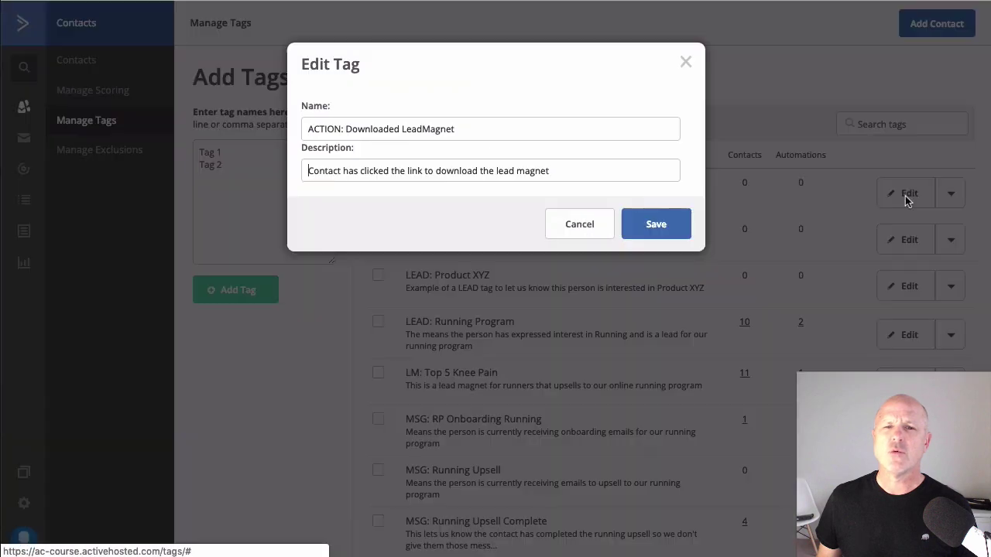
pyautogui.click(424, 129)
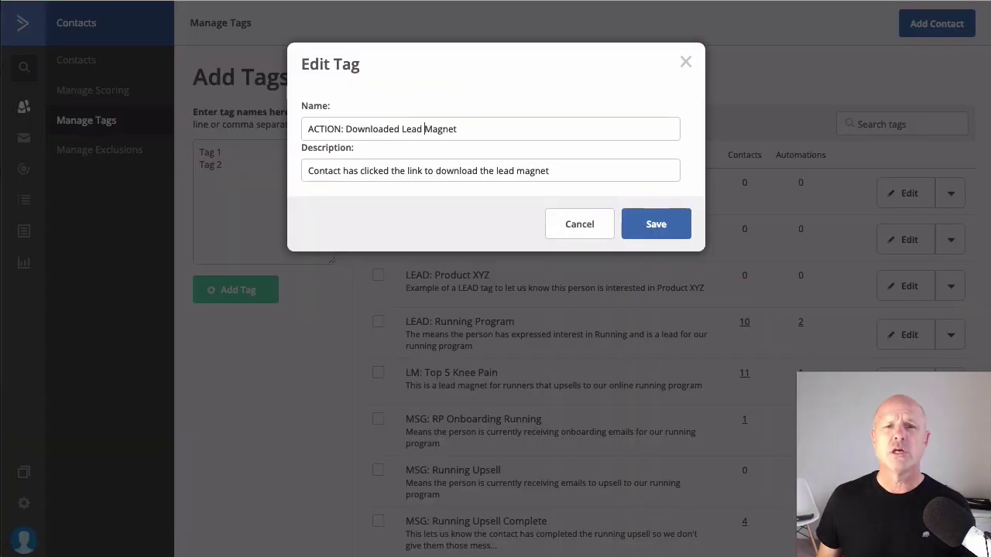
pyautogui.click(580, 225)
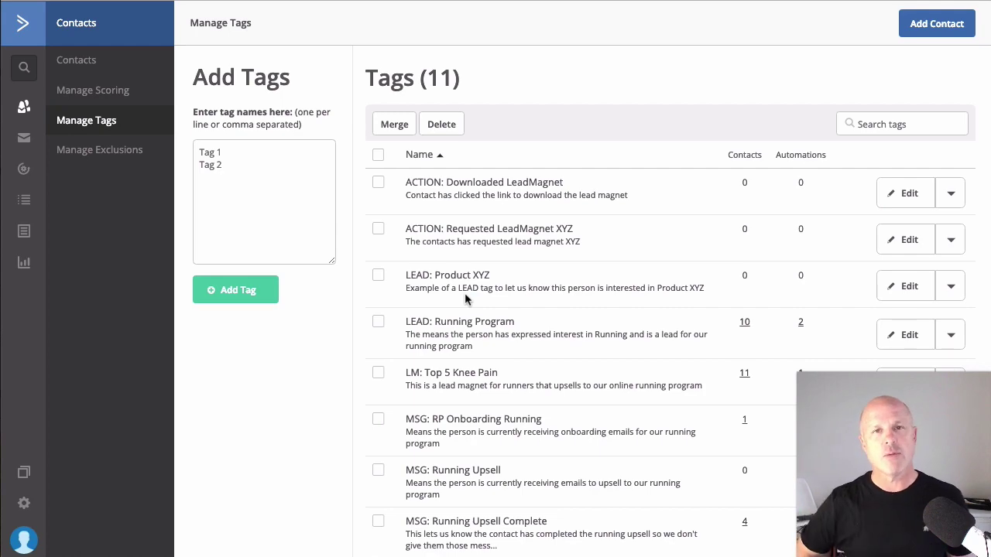
# Open the WEBINAR: Aug 2018 tag for editing, try adding text to its description, remove that text and save the tag
pyautogui.scroll(-3, 508, 323)
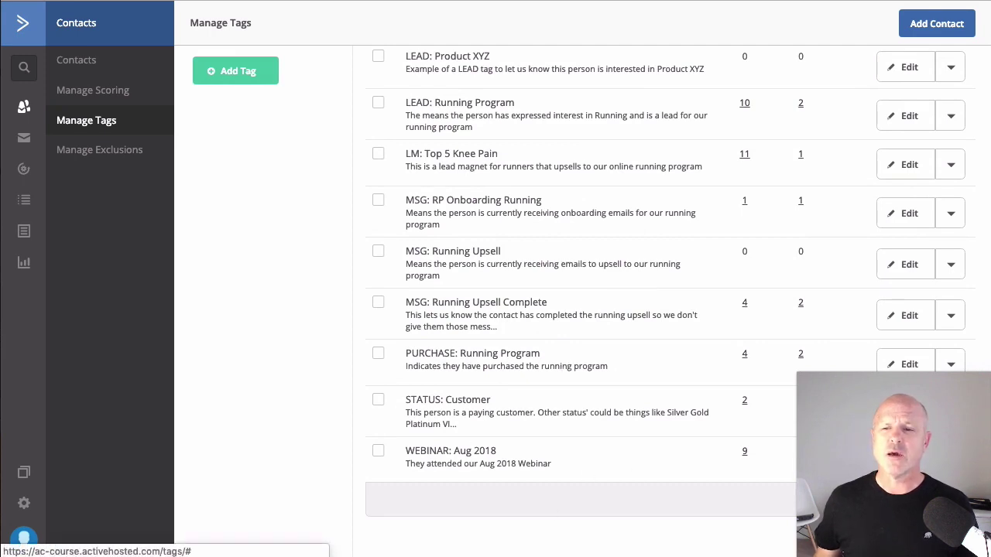
pyautogui.click(910, 461)
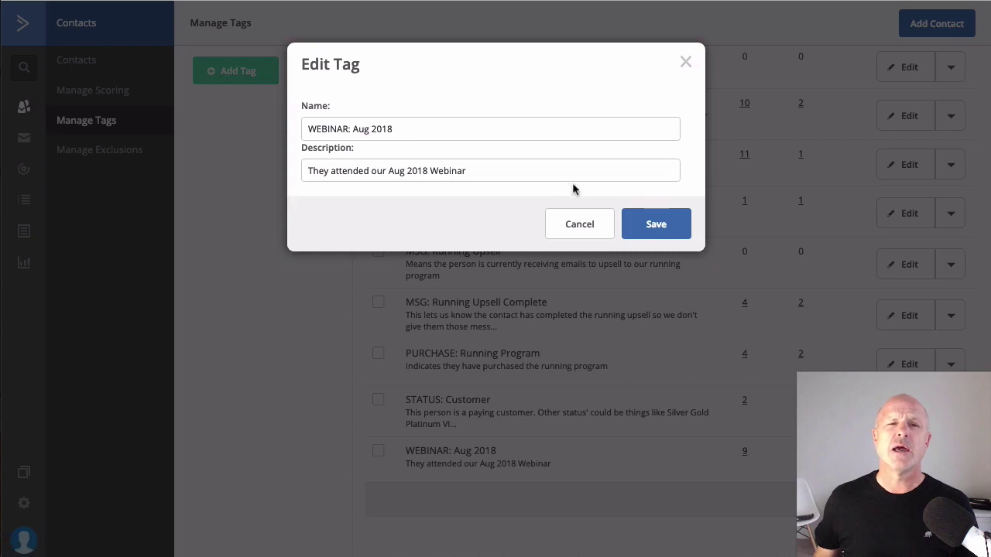
pyautogui.moveTo(526, 172); pyautogui.dragTo(250, 152)
pyautogui.click(469, 172)
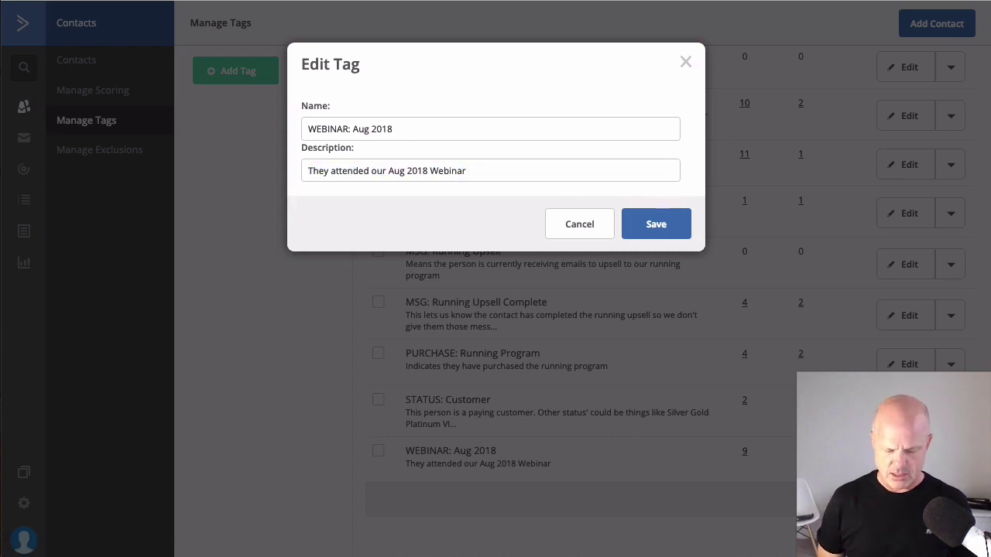
pyautogui.write('tyor')
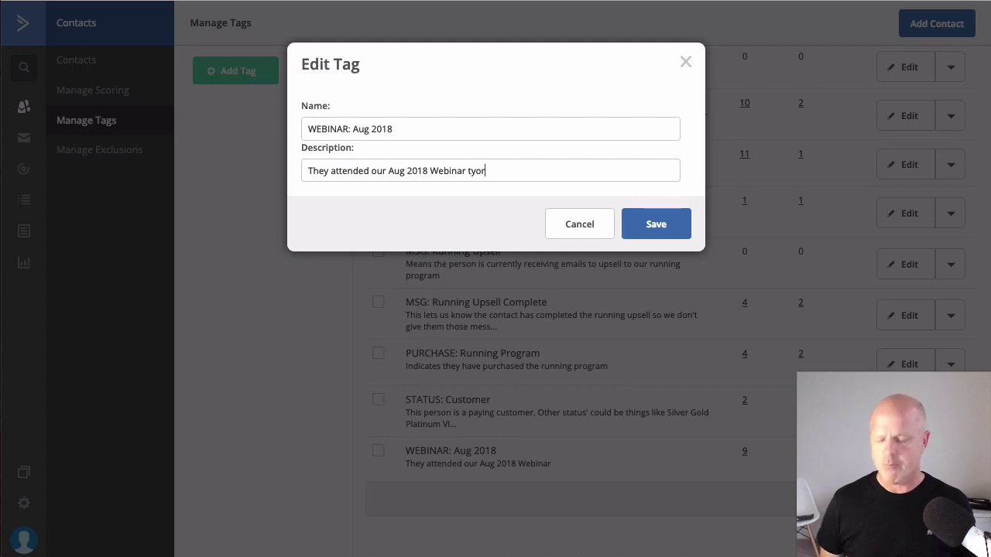
pyautogui.press('BackSpace')
pyautogui.write('e')
pyautogui.press('BackSpace')
pyautogui.press('BackSpace')
pyautogui.press('BackSpace')
pyautogui.press('BackSpace')
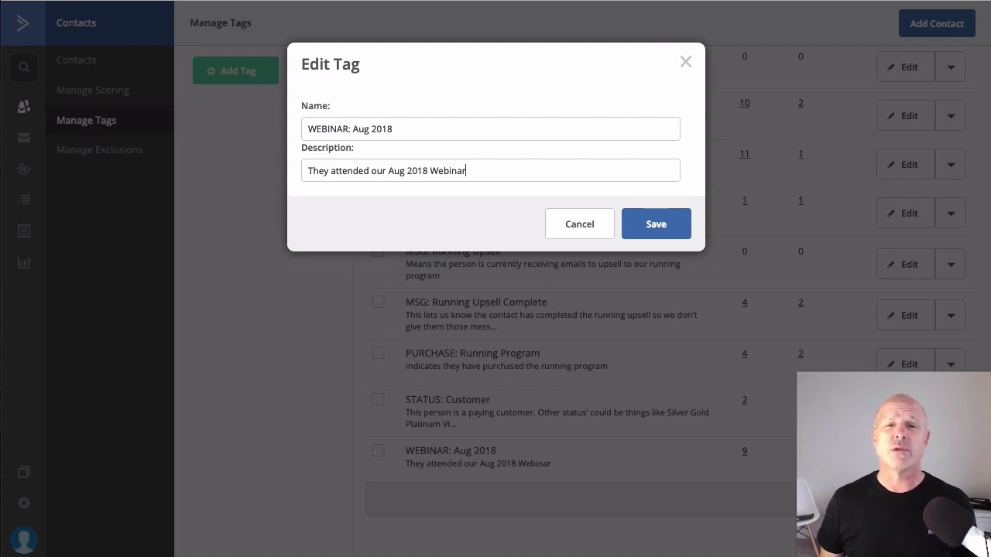
pyautogui.click(655, 224)
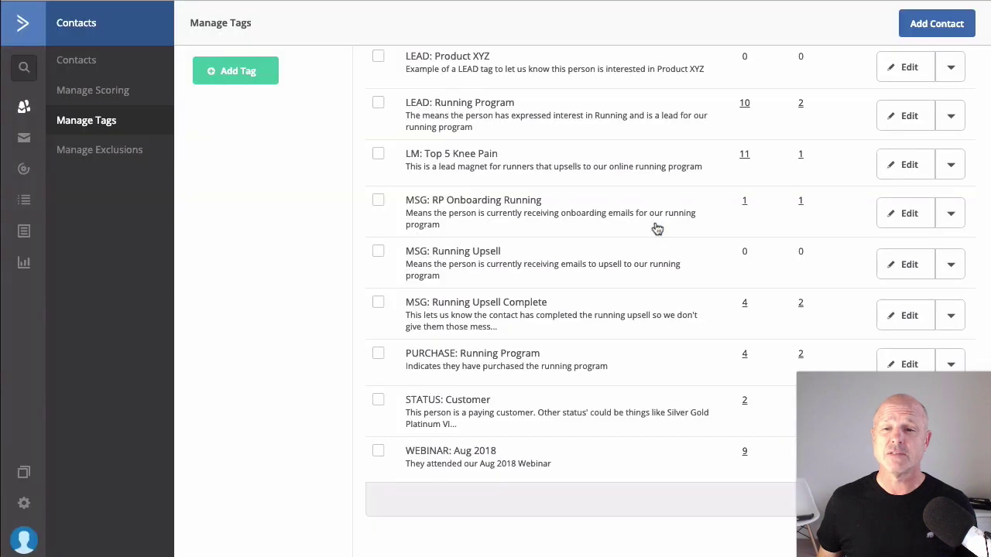
# Check the delete option for the LEAD: Product XYZ tag without deleting the tag
pyautogui.click(951, 67)
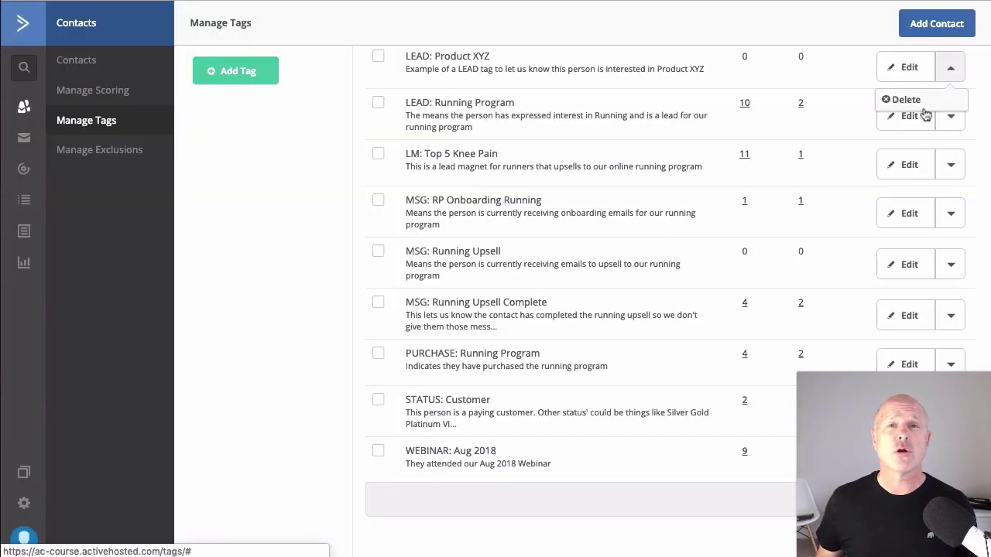
pyautogui.scroll(2, 813, 233)
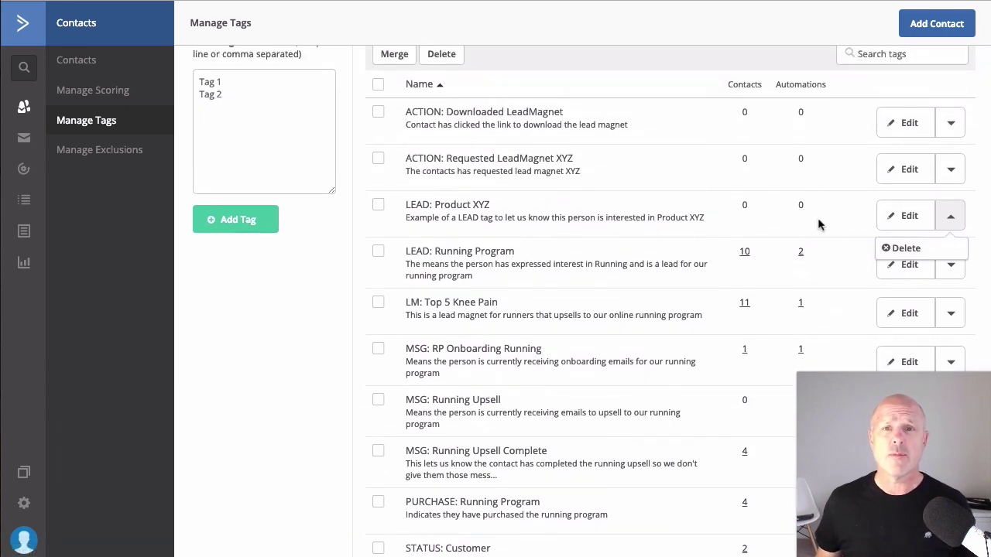
pyautogui.click(977, 226)
# Add two new tags named "Spelling 1" and "Spelling 2"
pyautogui.scroll(-1, 977, 228)
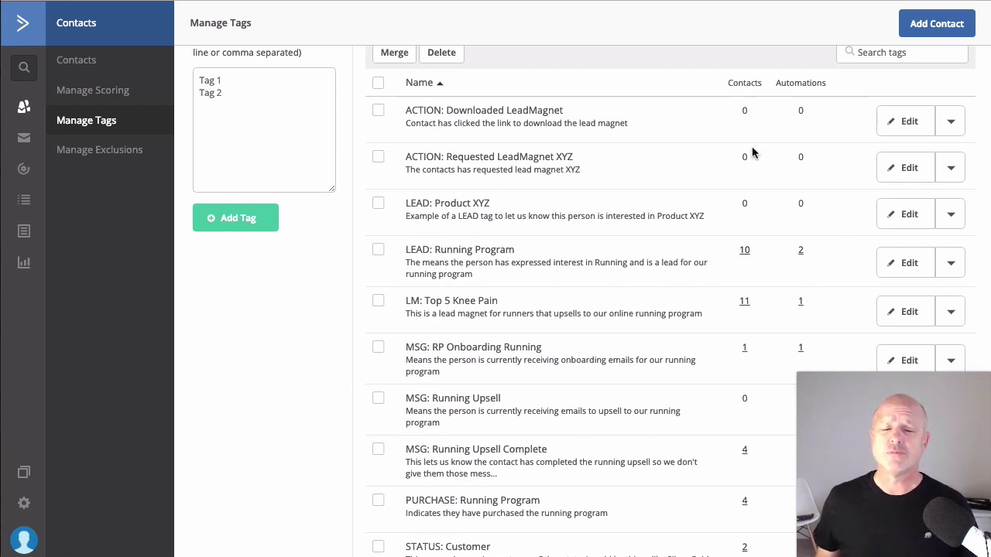
pyautogui.scroll(-3, 752, 148)
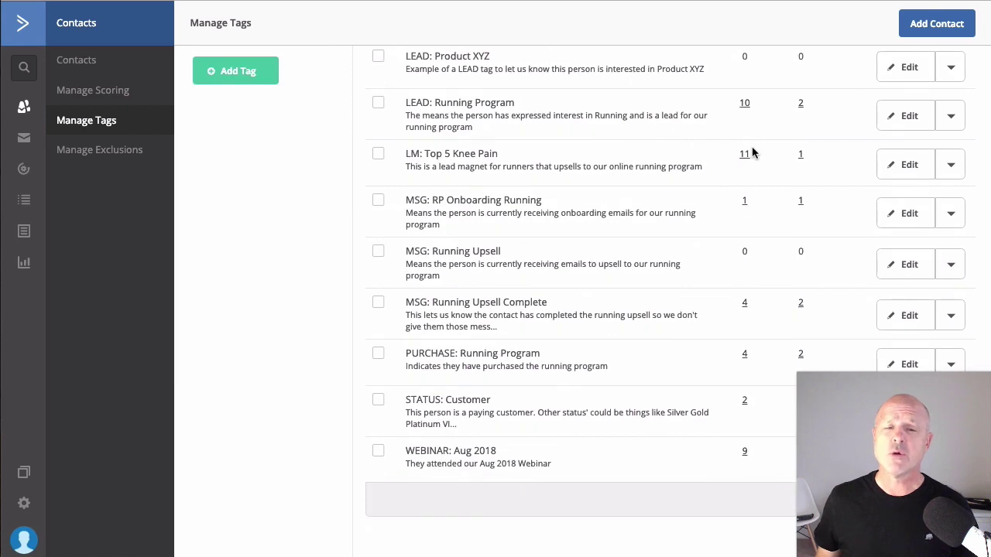
pyautogui.scroll(4, 751, 152)
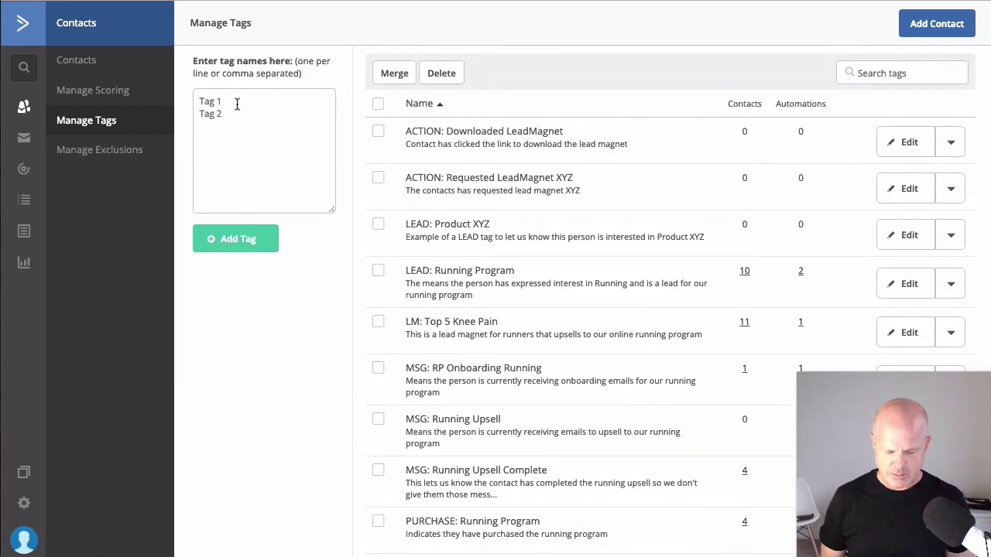
pyautogui.write('Spekk')
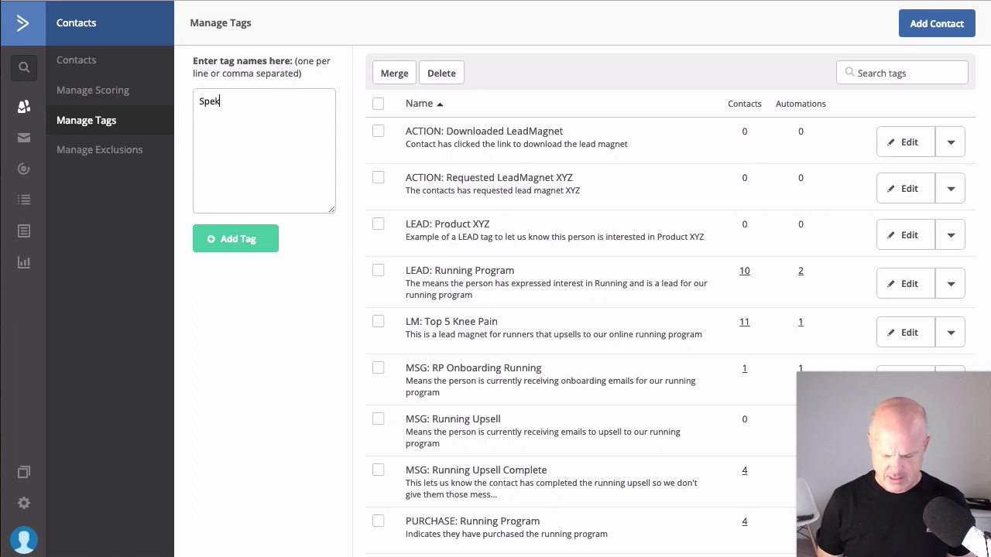
pyautogui.press('BackSpace')
pyautogui.press('BackSpace')
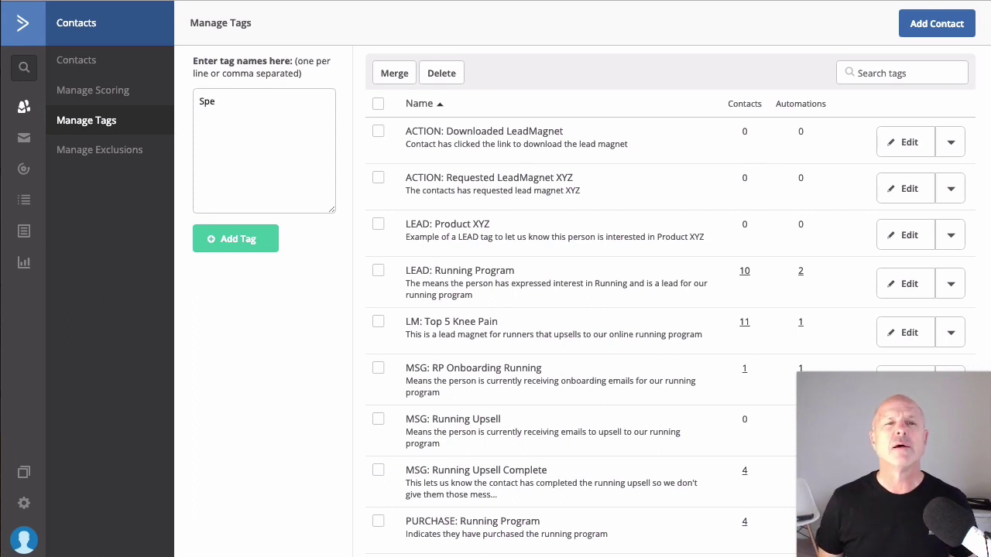
pyautogui.write('lling')
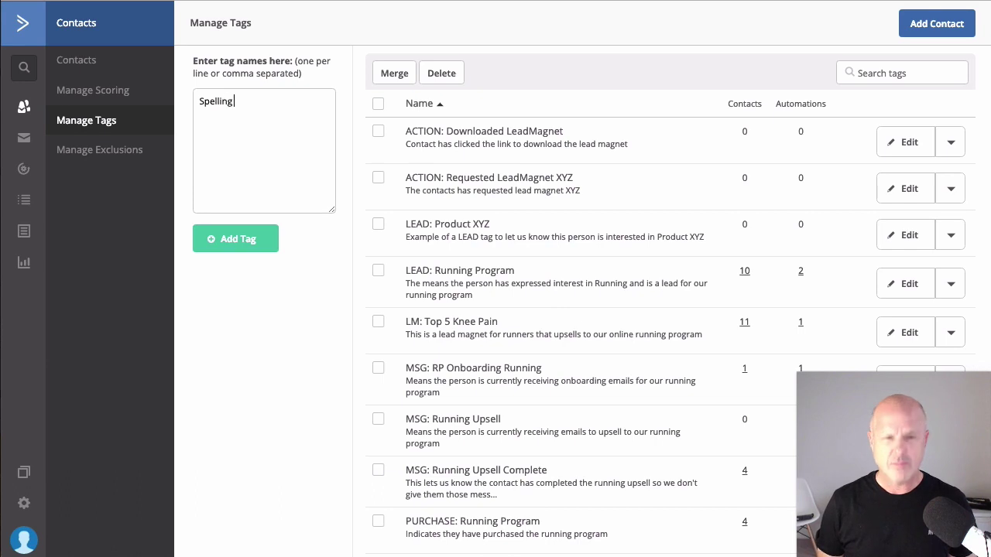
pyautogui.write(' 1')
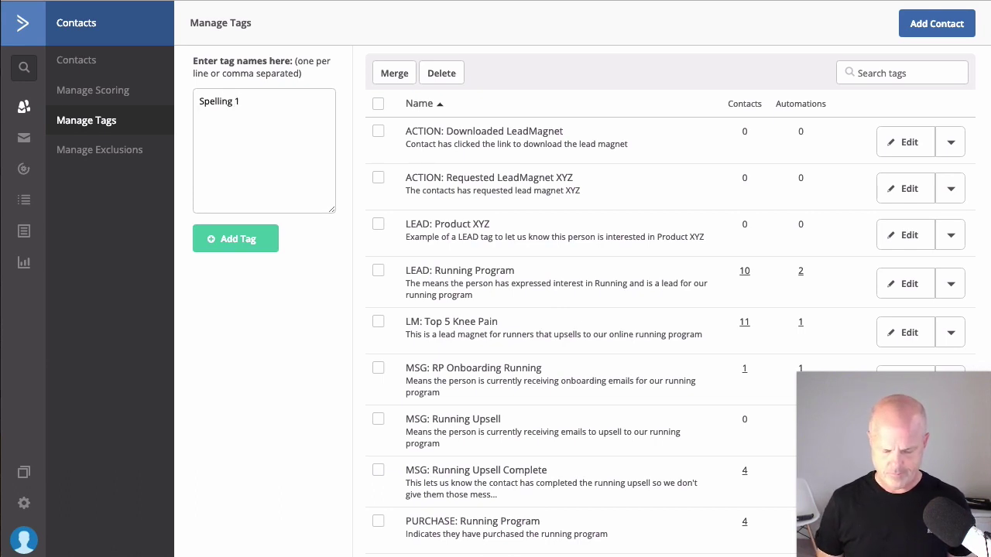
pyautogui.press('Return')
pyautogui.write('Spelling')
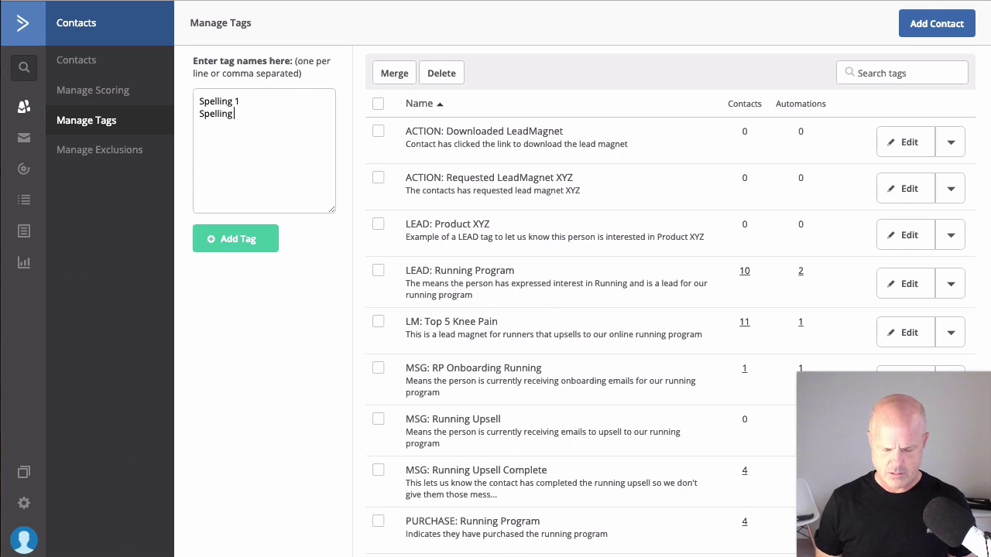
pyautogui.write(' 2')
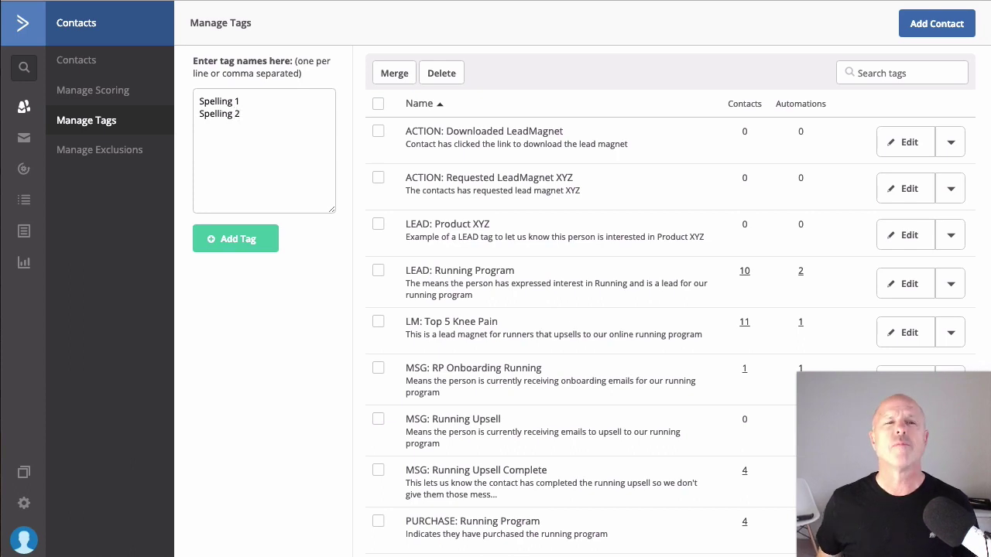
pyautogui.click(251, 242)
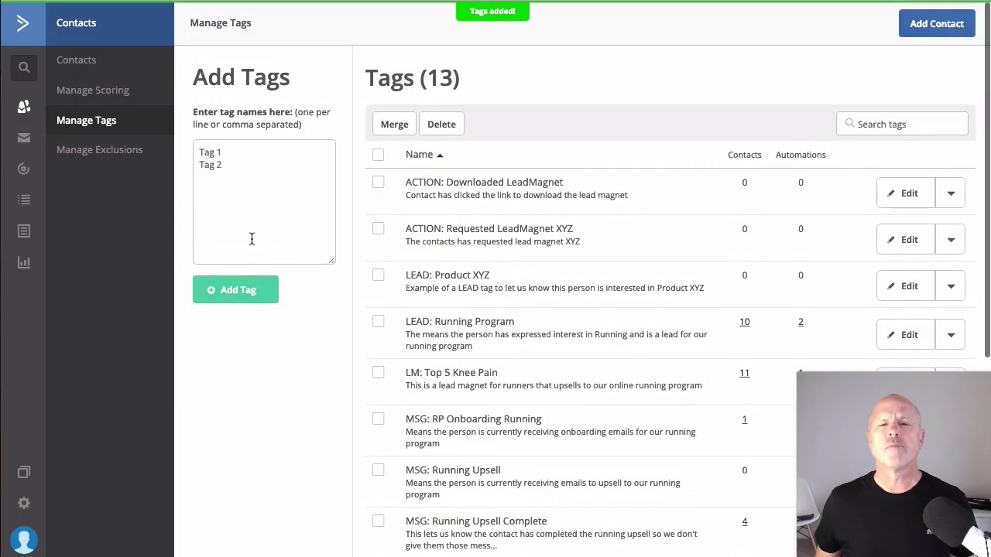
# Merge the tags "Spelling 1" and "Spelling 2" into the "Spelling 1" tag
pyautogui.scroll(-1, 732, 410)
pyautogui.scroll(-3, 732, 410)
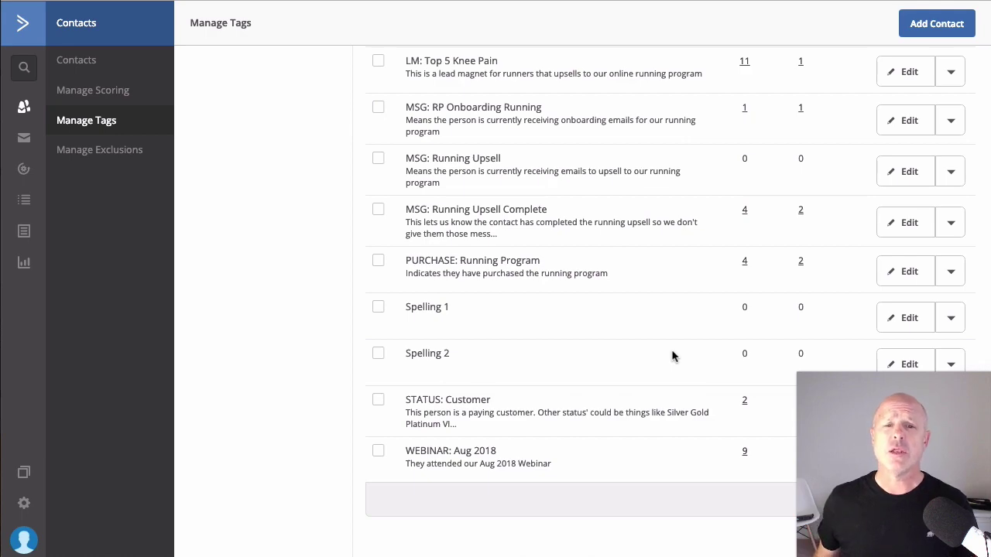
pyautogui.click(378, 308)
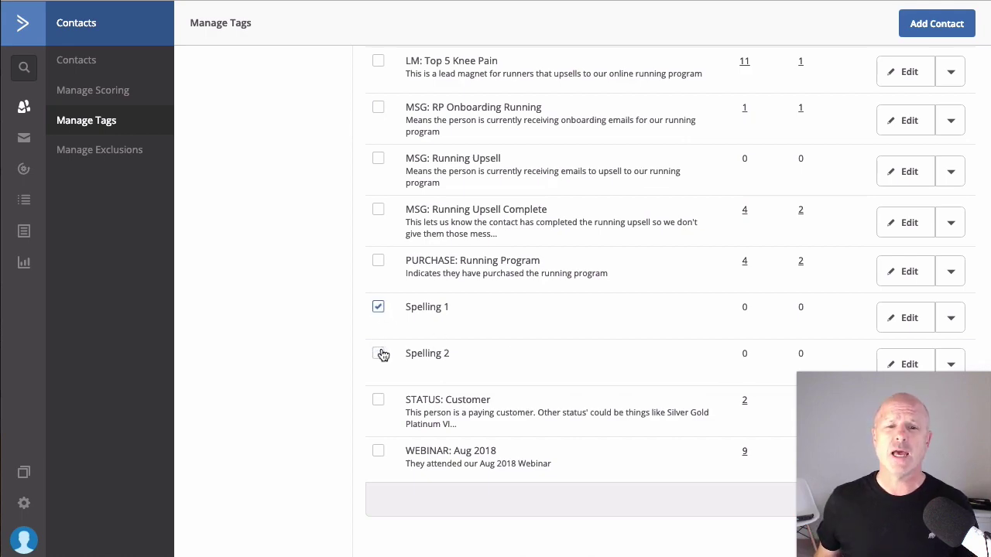
pyautogui.click(379, 354)
pyautogui.scroll(5, 690, 303)
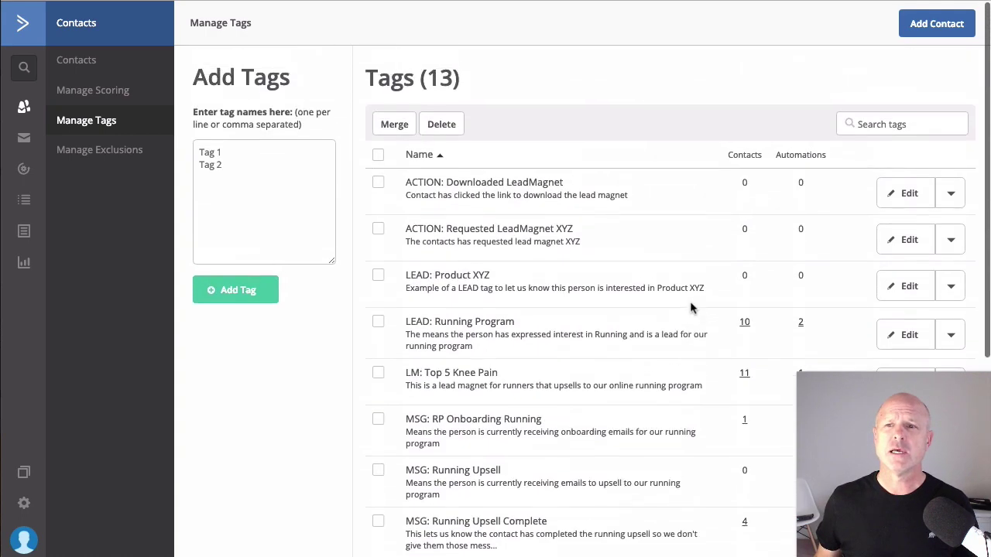
pyautogui.click(395, 127)
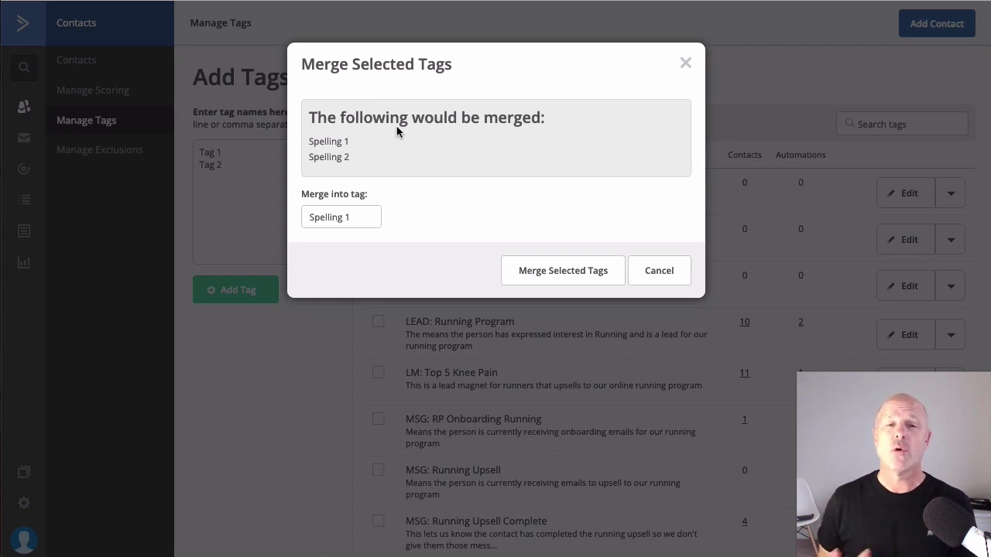
pyautogui.click(370, 220)
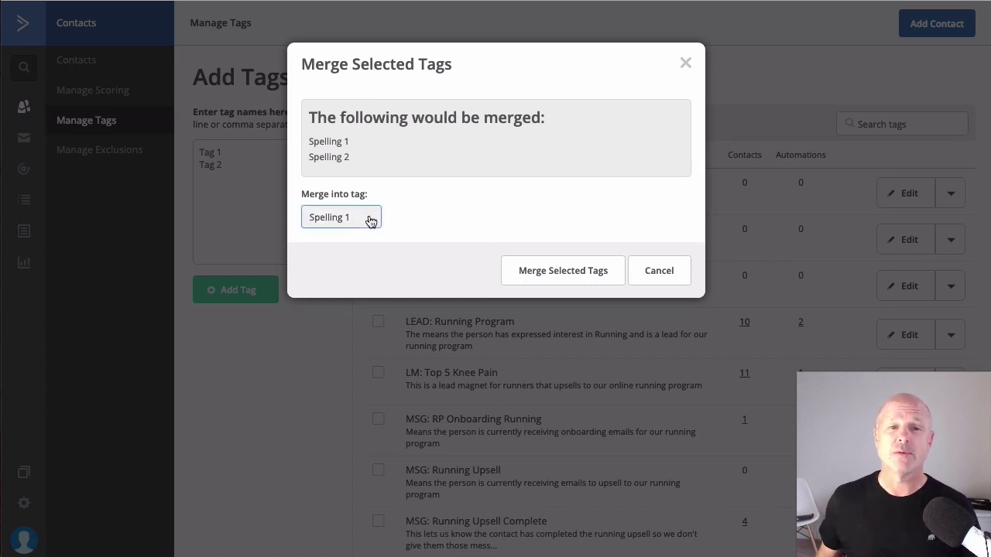
pyautogui.click(449, 198)
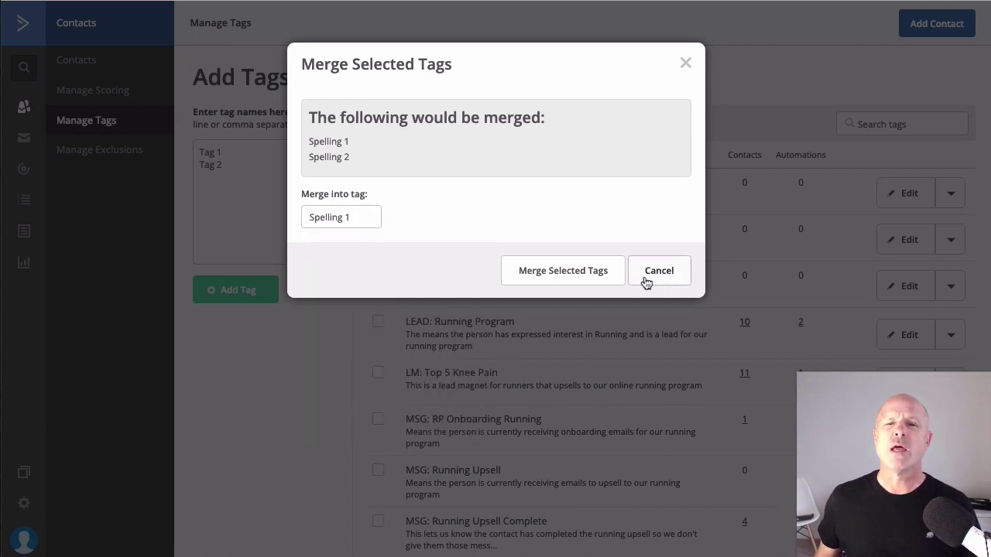
pyautogui.click(608, 278)
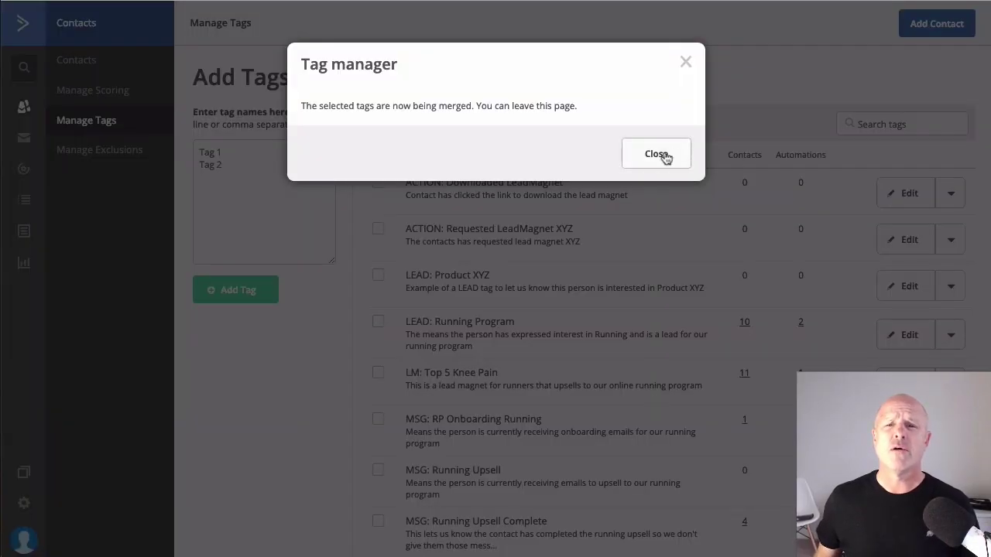
pyautogui.click(656, 154)
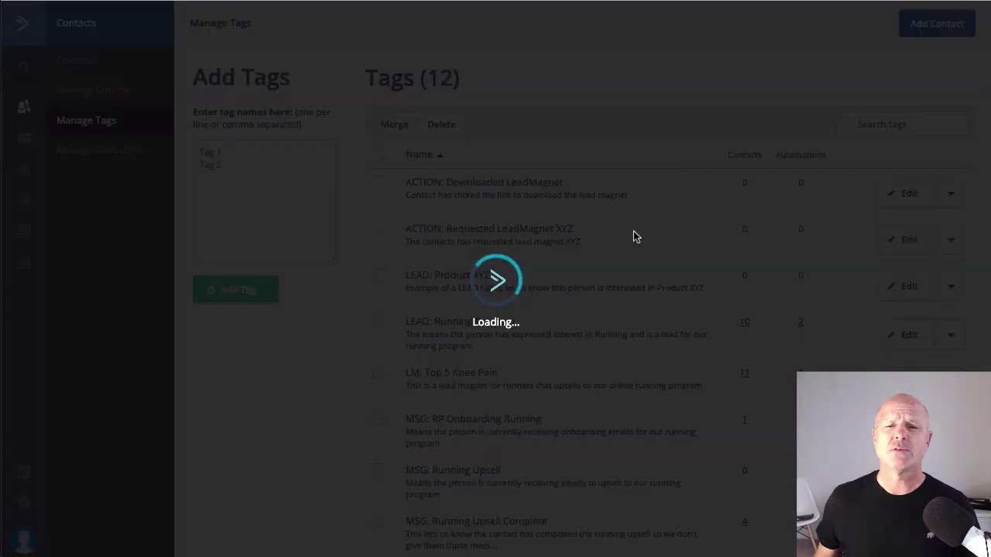
pyautogui.scroll(-4, 633, 230)
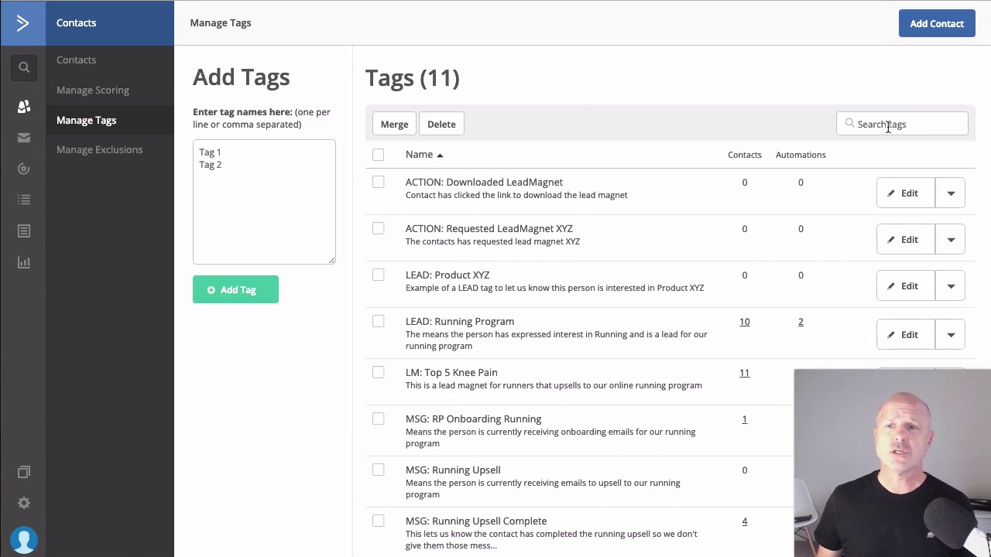
# Search the tags for "LEAD:" and return to the full, unfiltered tag list
pyautogui.click(872, 126)
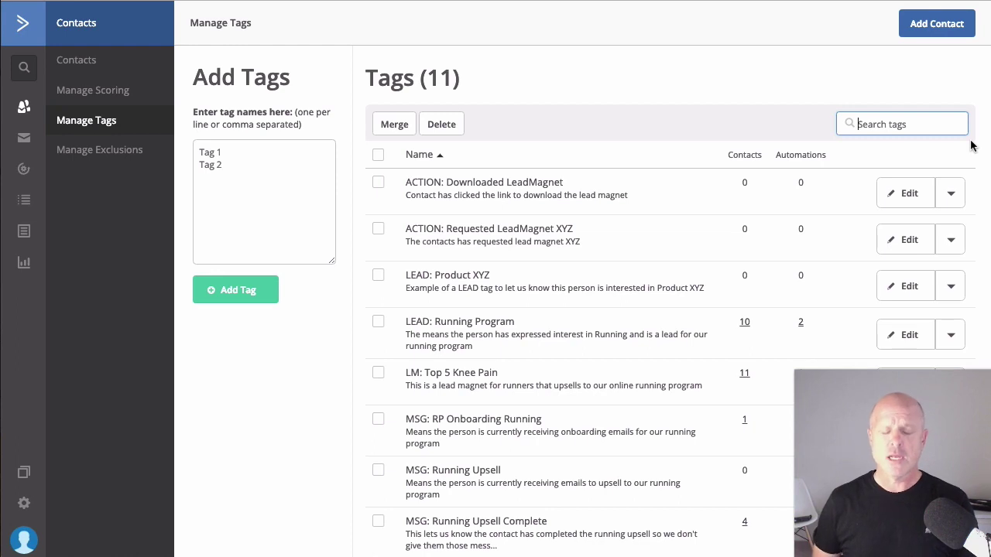
pyautogui.write('LEAD:')
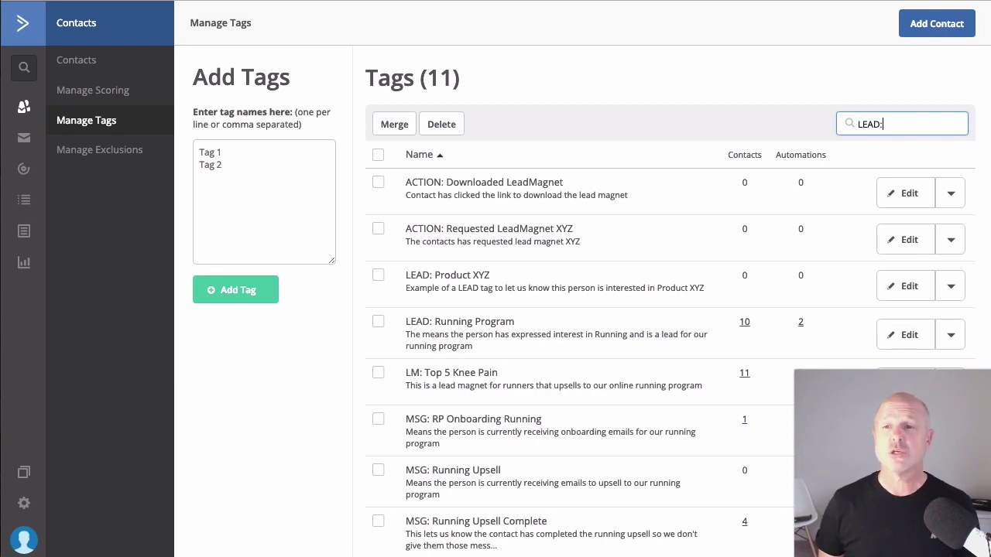
pyautogui.press('Return')
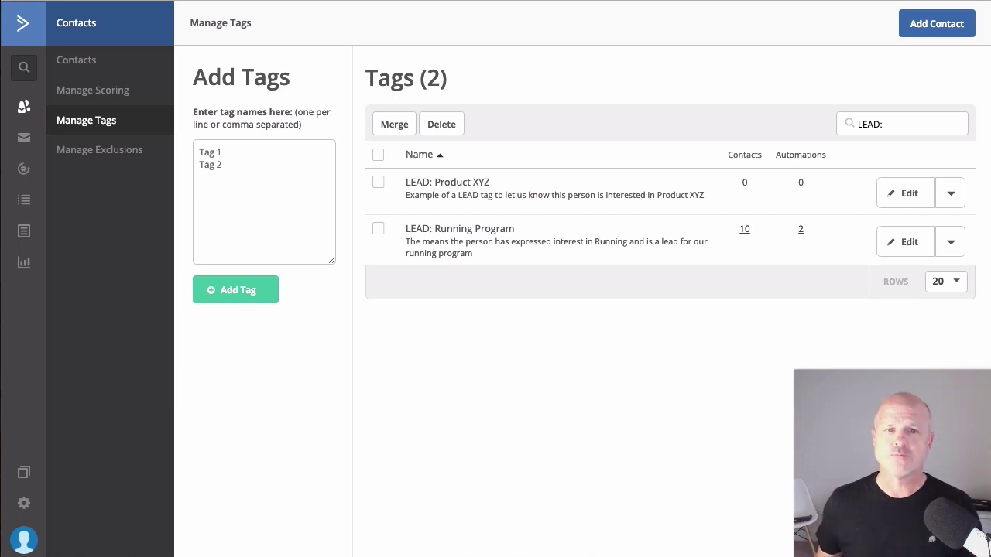
pyautogui.click(91, 124)
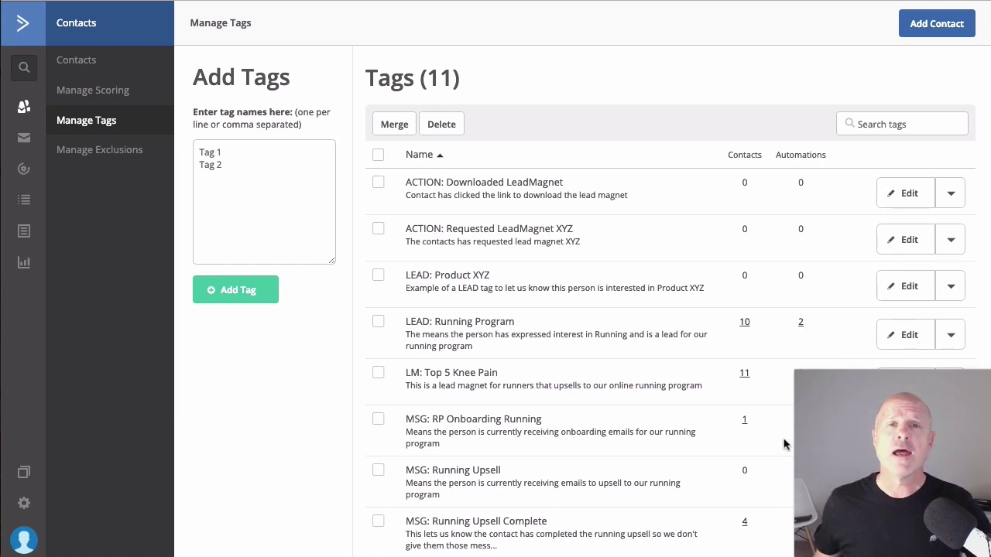
pyautogui.scroll(-2, 784, 444)
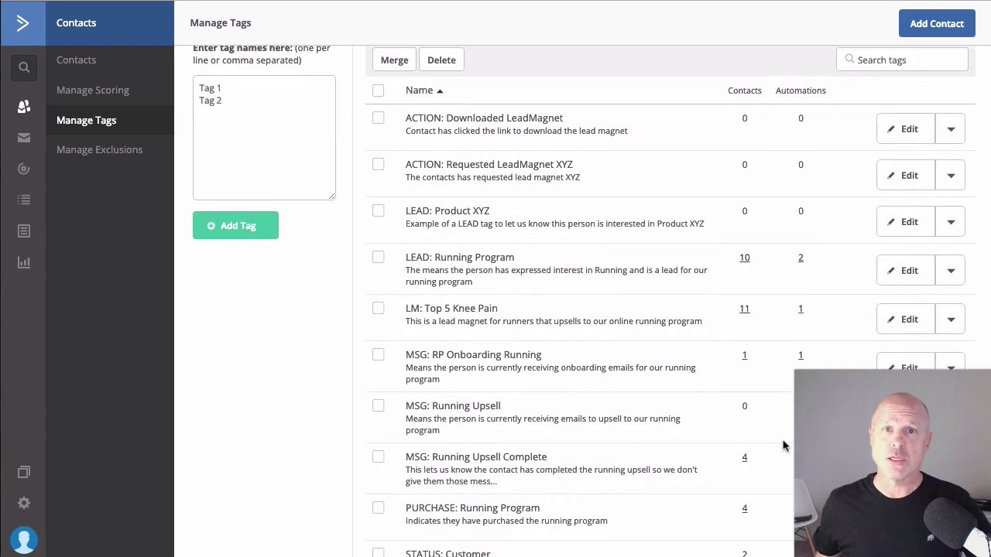
pyautogui.scroll(2, 784, 443)
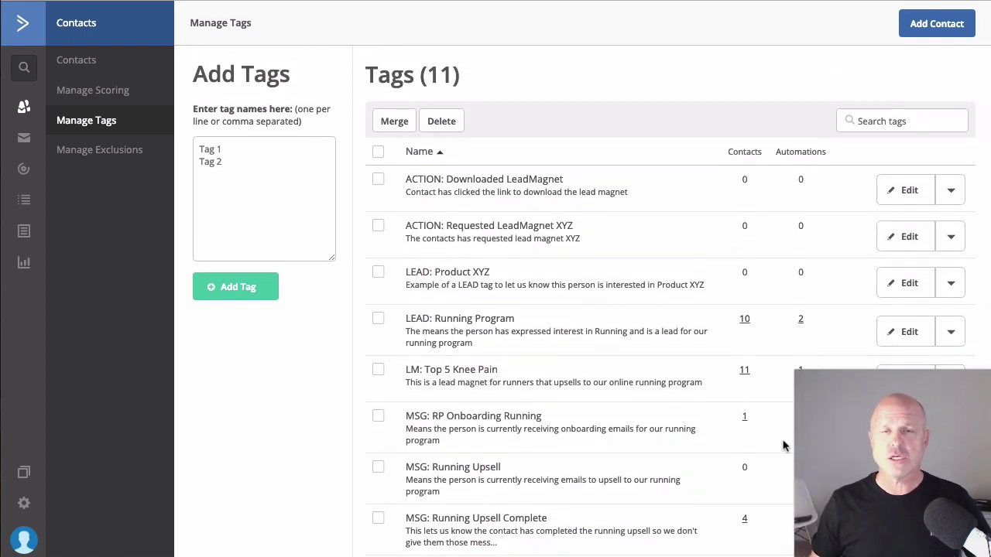